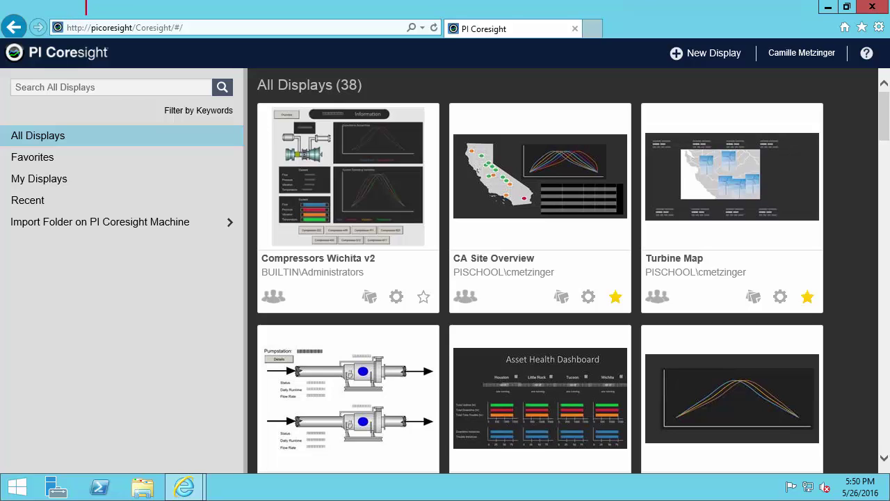
- Load //servername/coresight, annotate the signed-in user name, and open the Springfield RE100 display
text(//servername/co)
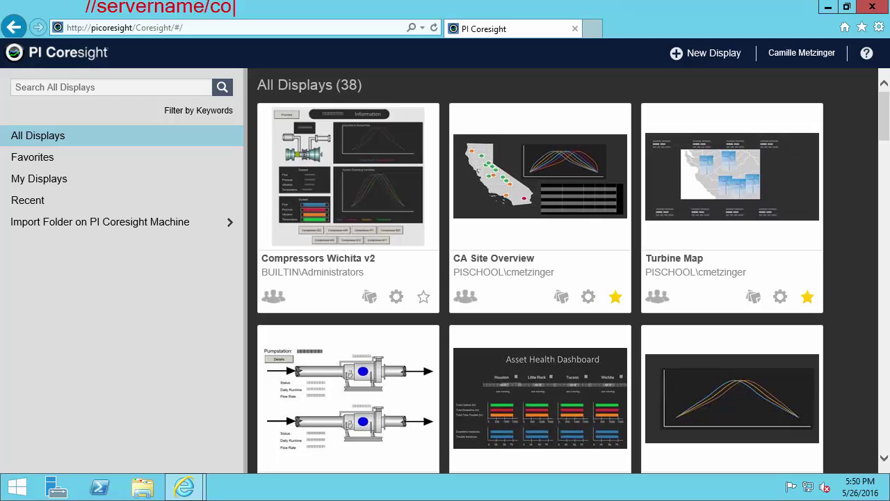
text(resight)
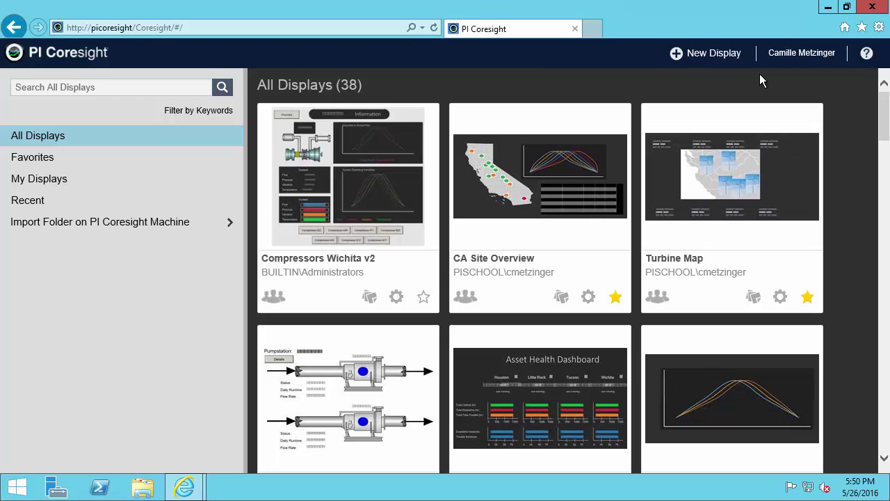
key(ctrl+2)
mouse_move(761, 44)
mouse_down()
mouse_move(843, 62)
mouse_move(859, 99)
mouse_up()
key(g)
key(r)
drag(887, 122, 887, 189)
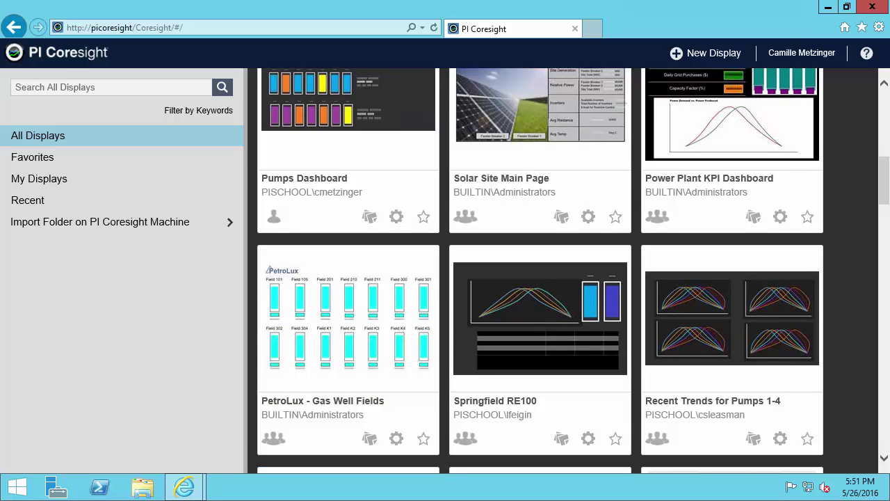
click(582, 264)
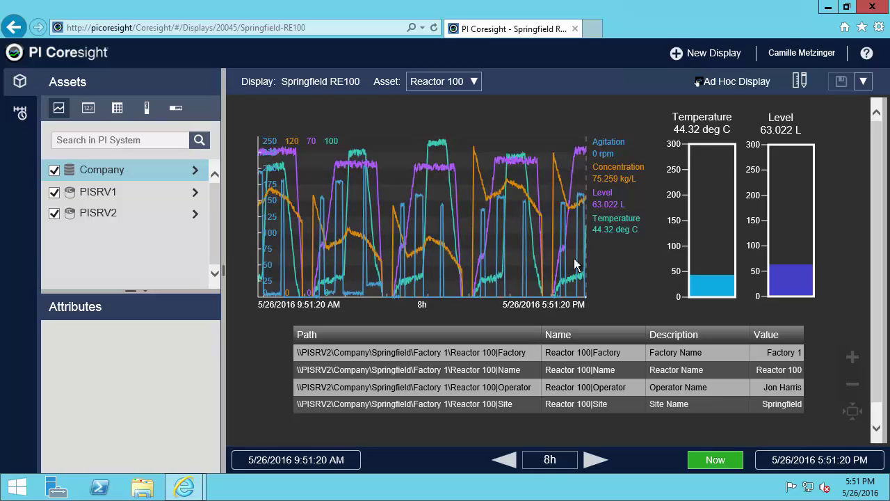
- Go back from Springfield RE100 to the PI Coresight home page of displays
click(99, 57)
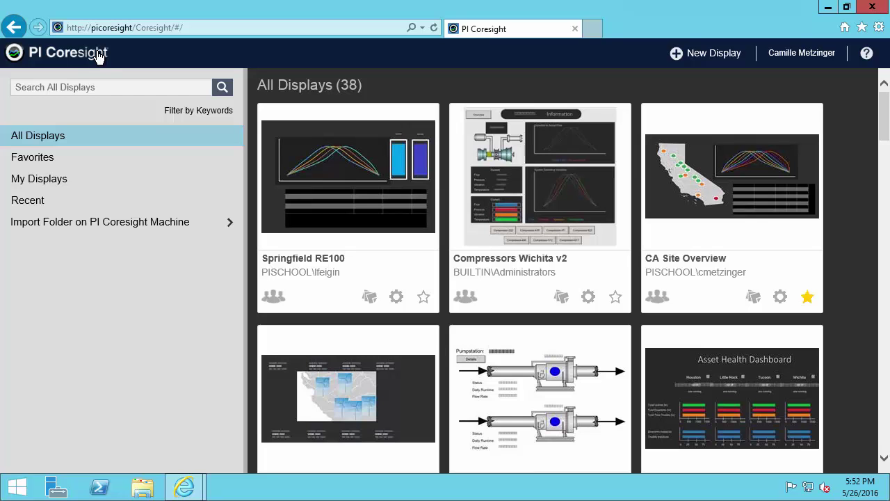
mouse_move(4, 71)
mouse_down()
mouse_move(72, 132)
mouse_move(217, 208)
mouse_move(244, 244)
mouse_up()
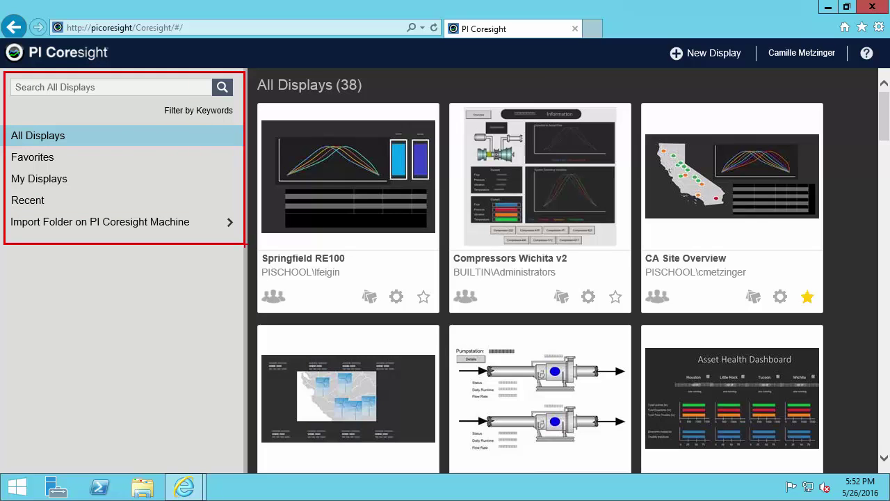
key(Escape)
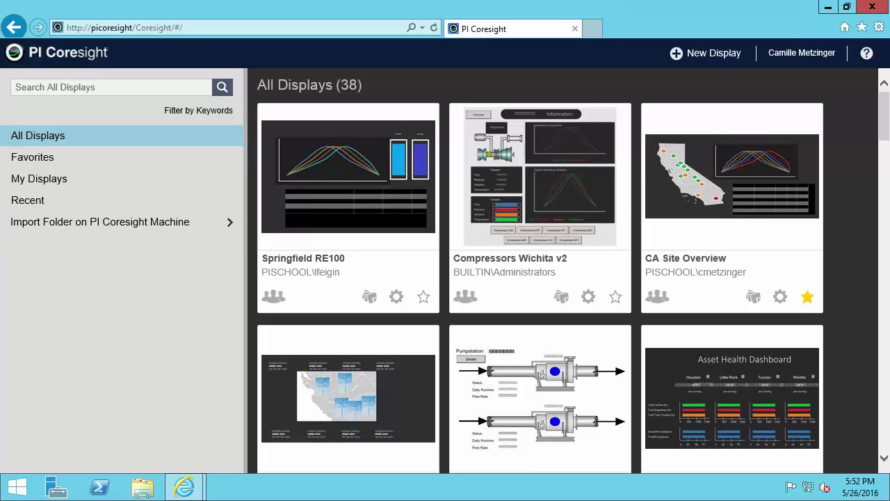
key(ctrl+2)
drag(71, 137, 110, 136)
mouse_move(249, 68)
mouse_down()
mouse_move(309, 95)
mouse_move(373, 97)
mouse_up()
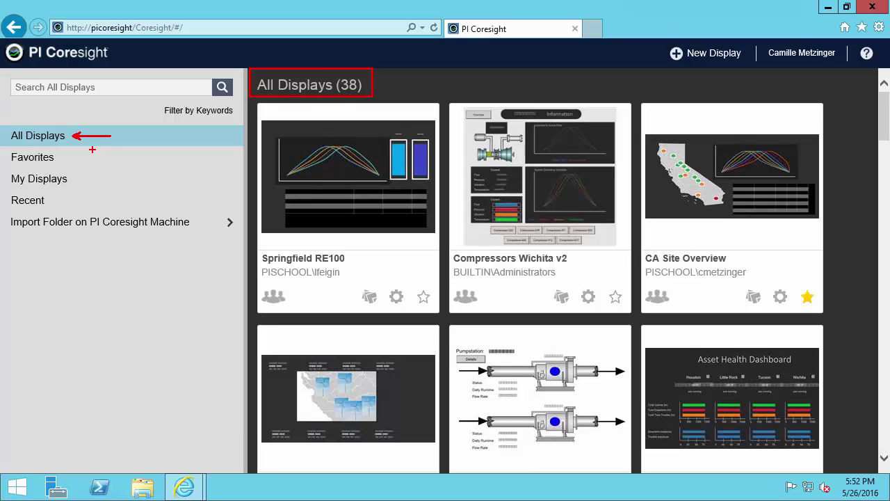
drag(78, 158, 123, 150)
drag(84, 185, 132, 177)
drag(104, 206, 170, 197)
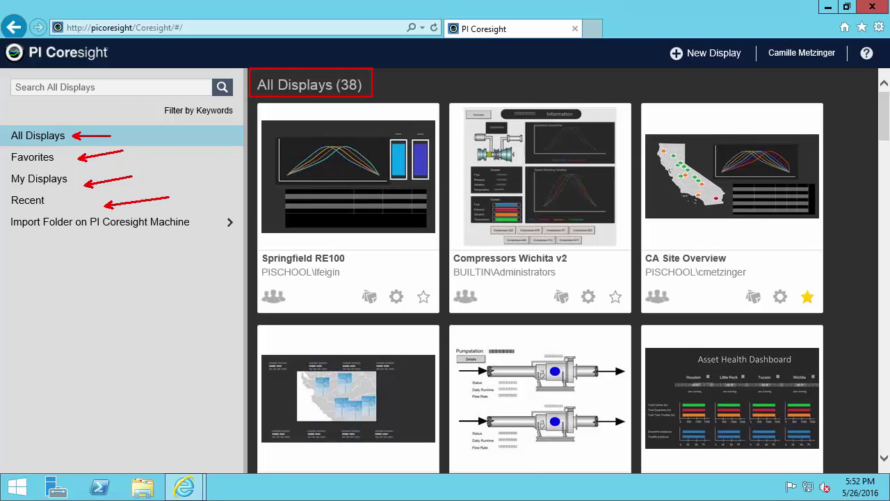
key(Escape)
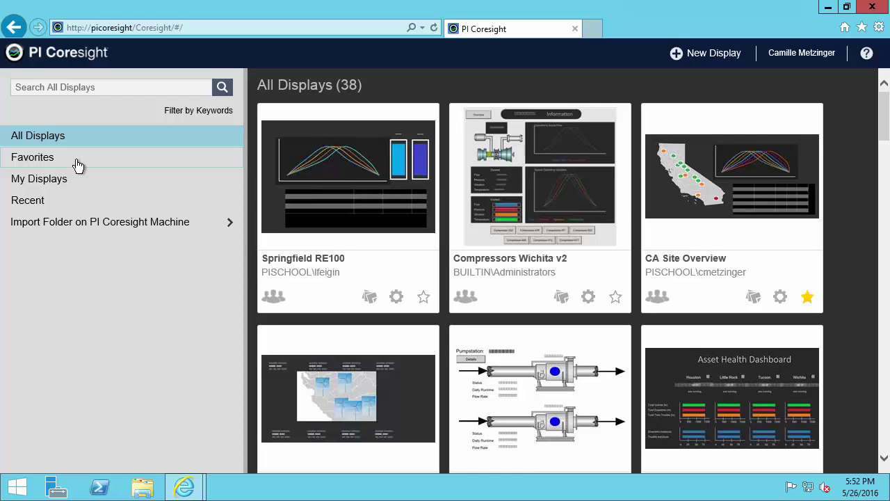
- Star Springfield RE100 as a favorite, then view the Favorites, My Displays and Recent lists
click(424, 299)
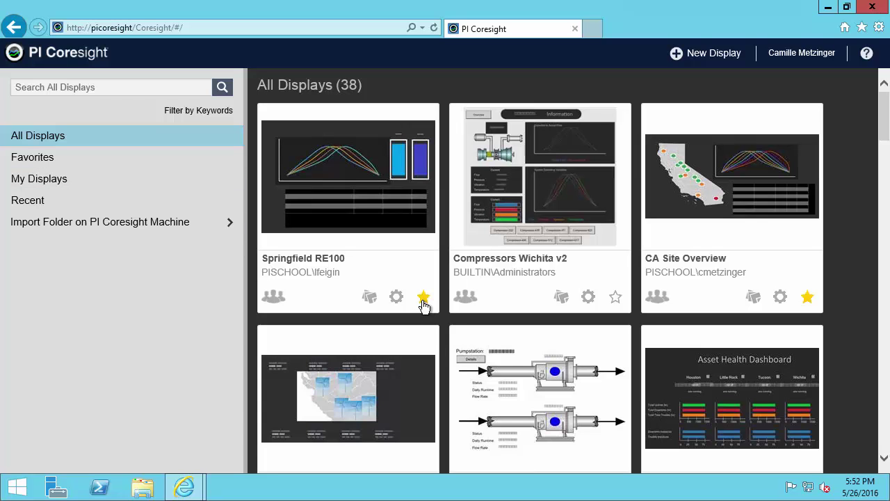
click(66, 165)
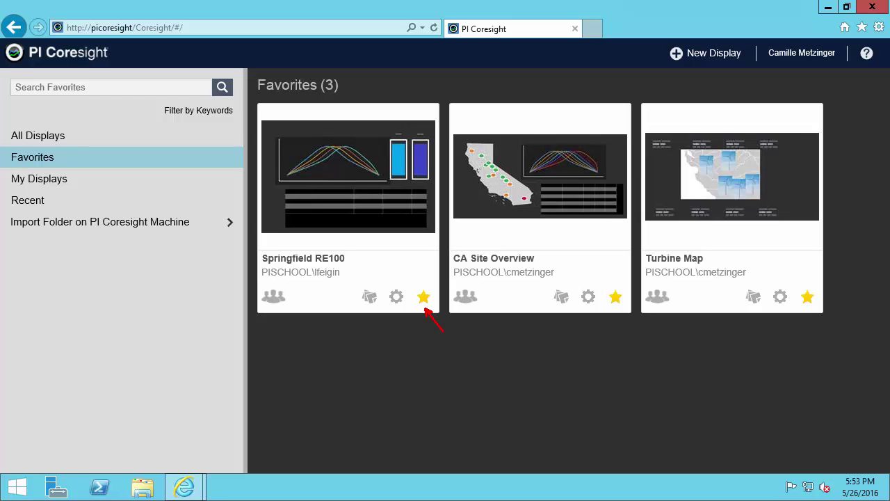
click(82, 186)
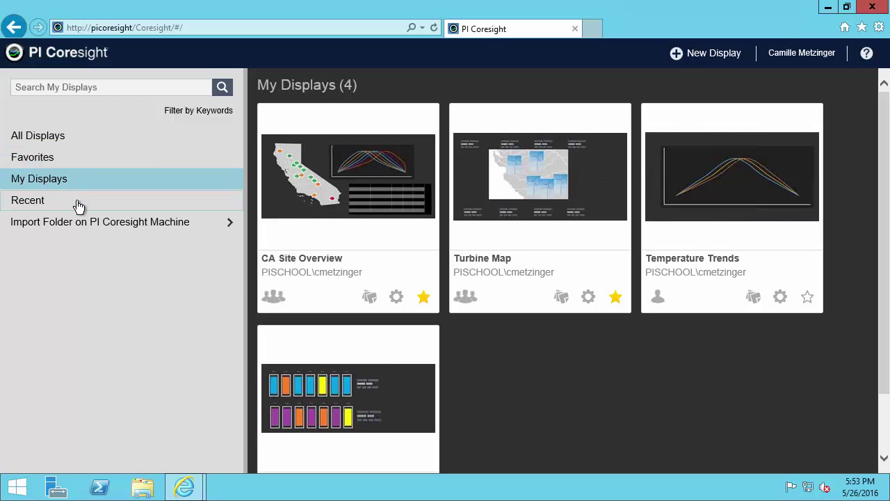
click(79, 207)
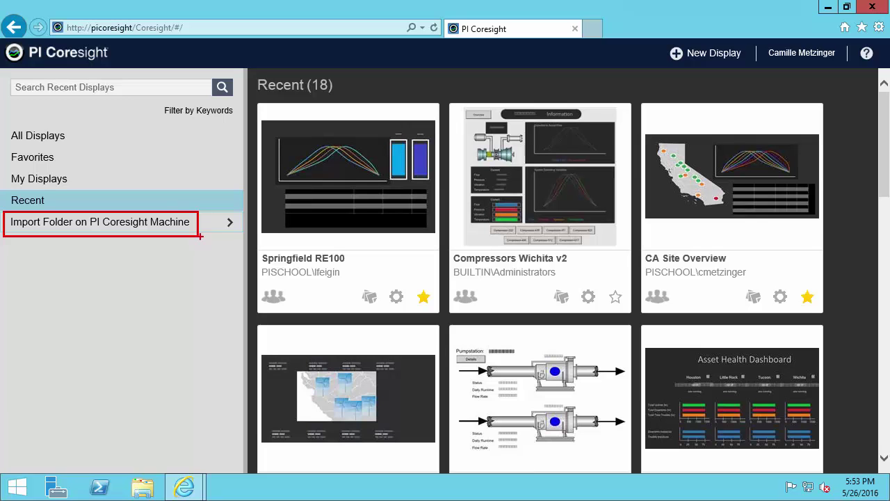
- Annotate the Import Folder on PI Coresight Machine entry and browse its 30 displays
drag(203, 225, 234, 241)
drag(3, 241, 199, 272)
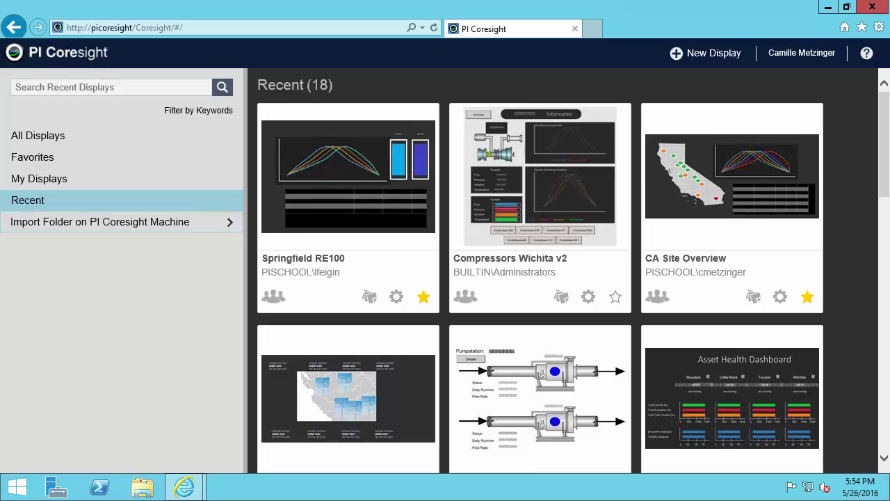
click(142, 229)
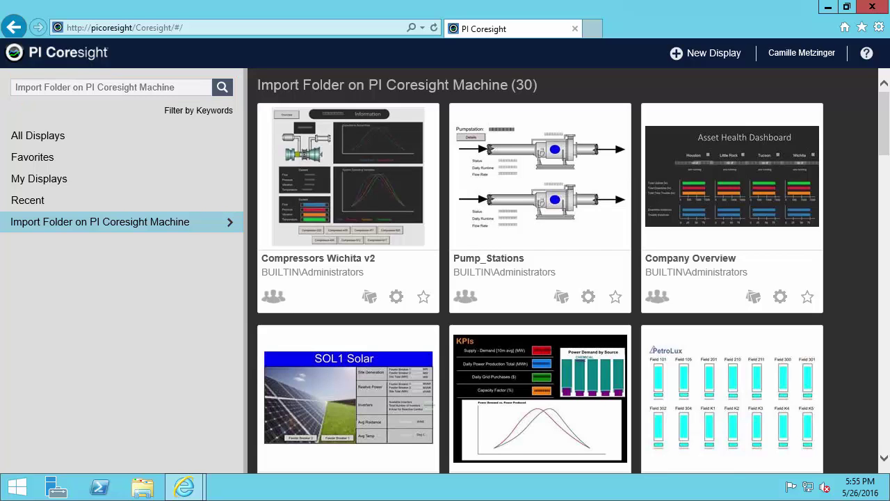
- Search for 'farm', favorite Farm Overview - Economical, and return to All Displays
click(75, 87)
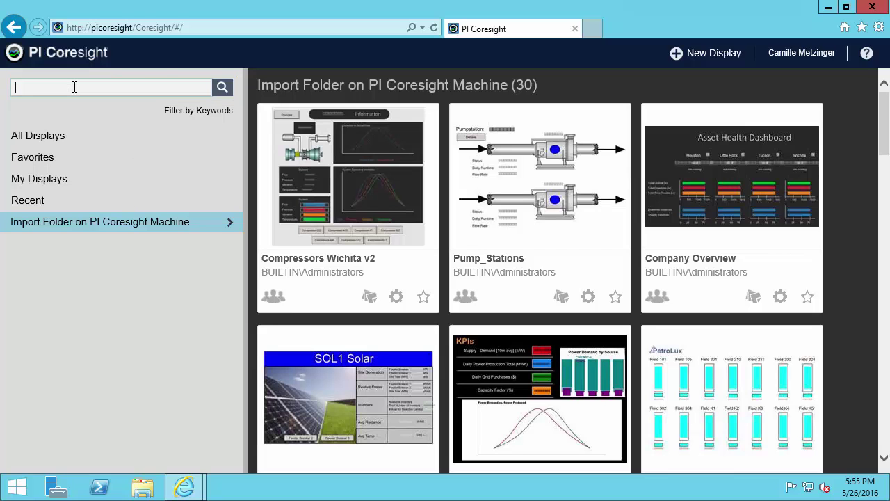
text(farm)
key(Return)
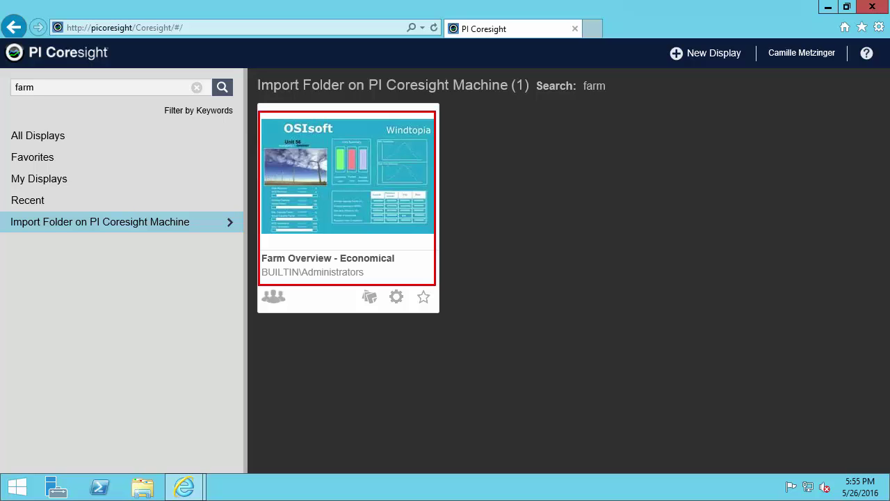
click(426, 300)
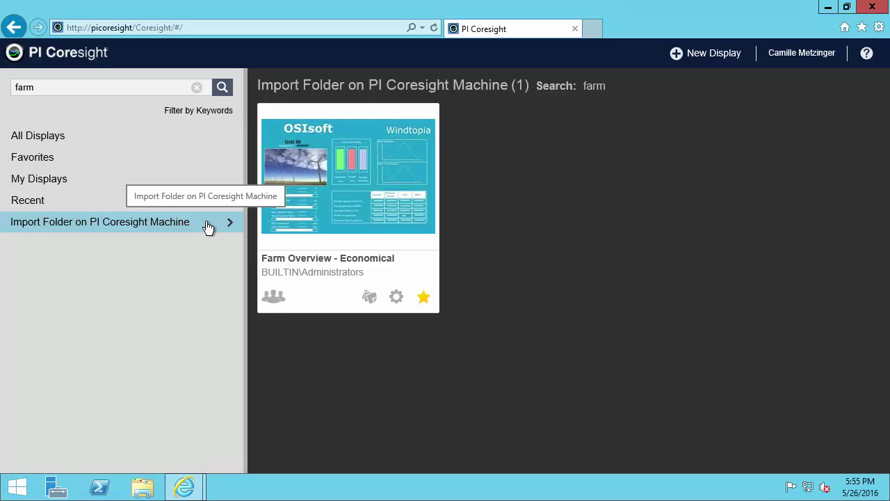
click(52, 143)
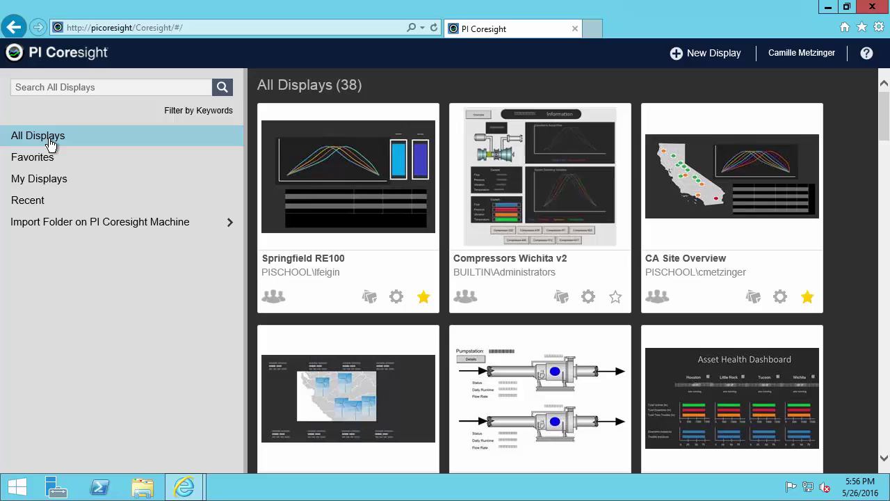
- Search displays for 'pumps', then rerun it as the wildcard '*pumps' for three results
click(50, 86)
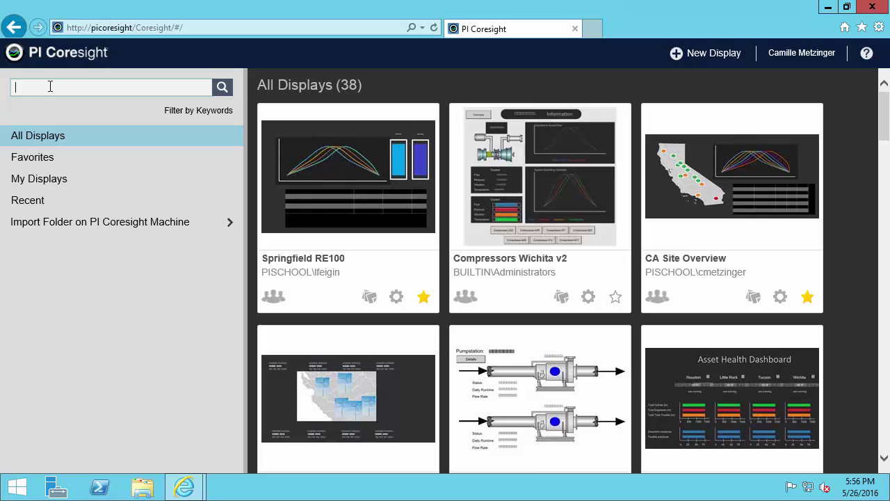
text(pumps)
key(Return)
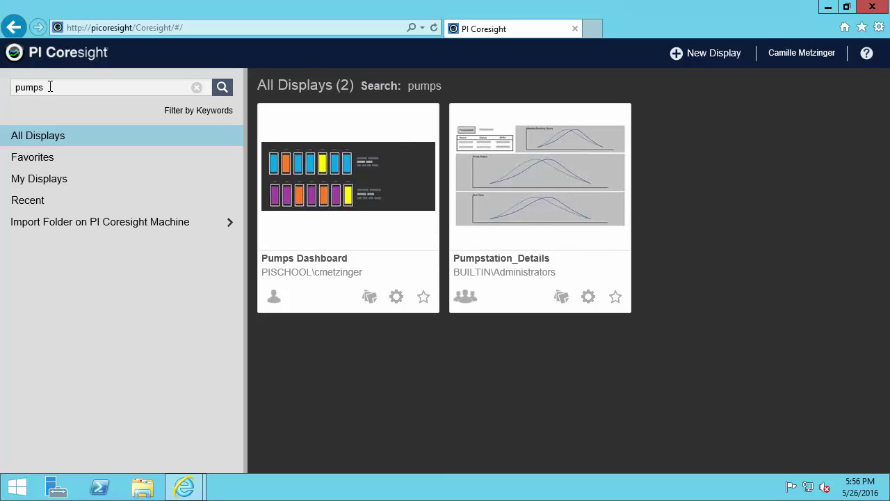
drag(258, 249, 296, 266)
click(15, 87)
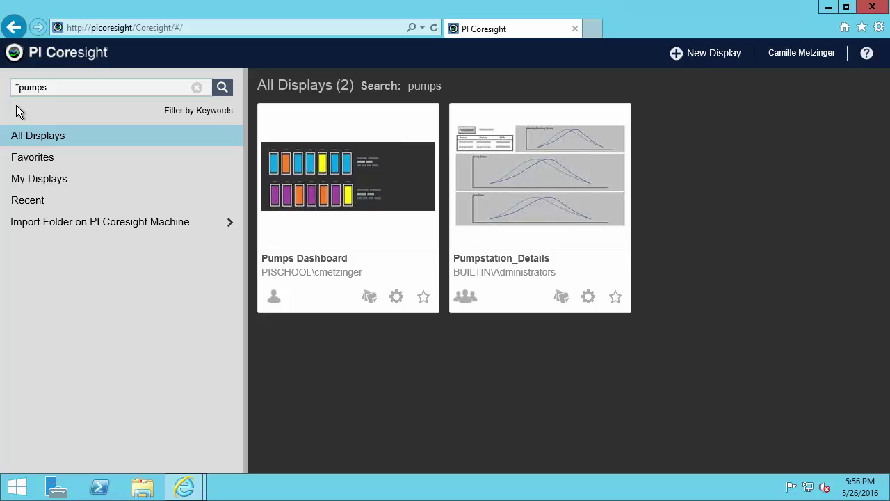
key(Return)
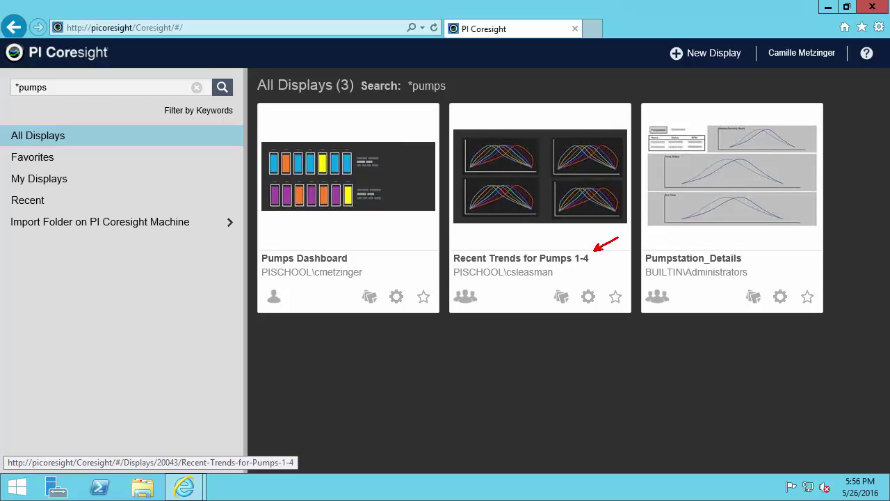
- Search by an owner's user name to list their three displays, then clear the search
click(70, 88)
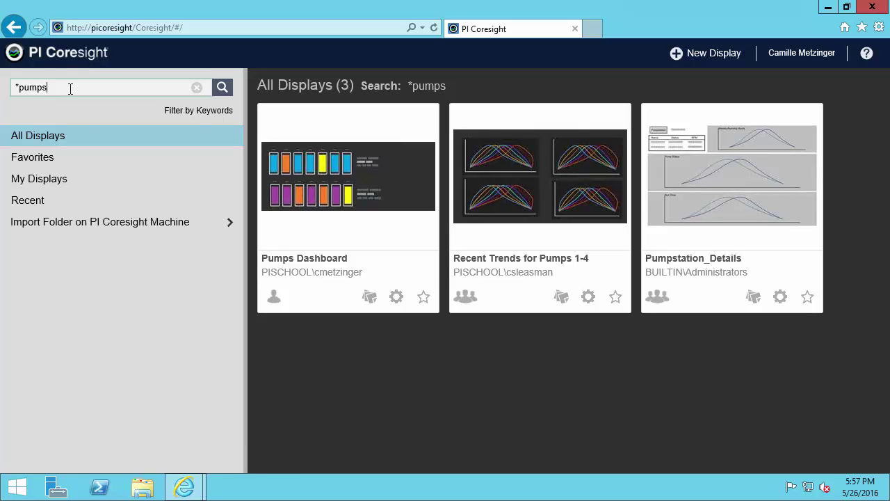
key(BackSpace)
key(BackSpace)
key(BackSpace)
key(BackSpace)
key(BackSpace)
key(BackSpace)
key(Return)
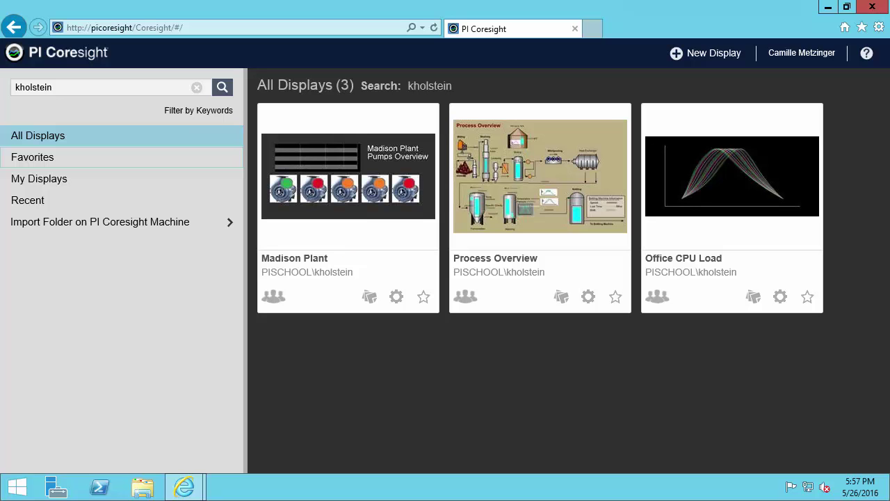
click(198, 89)
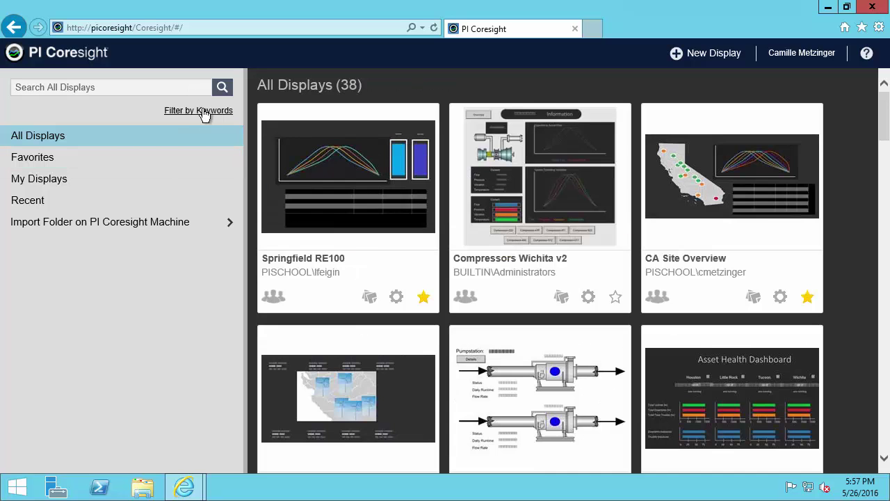
- Filter displays by the keywords pumps and Madison, leaving only Madison Plant
click(204, 111)
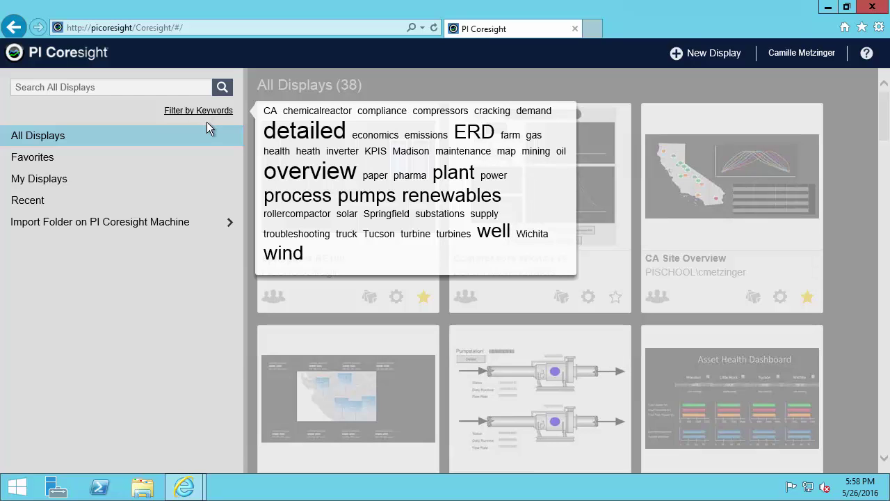
click(360, 202)
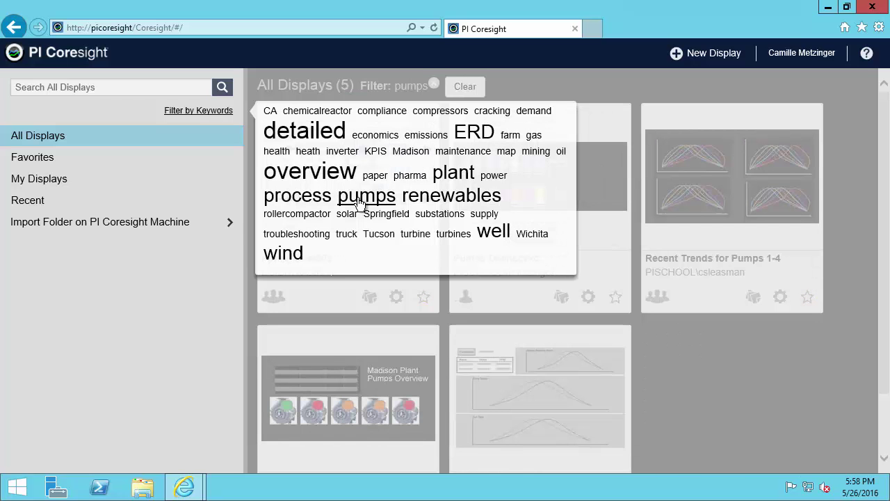
click(411, 152)
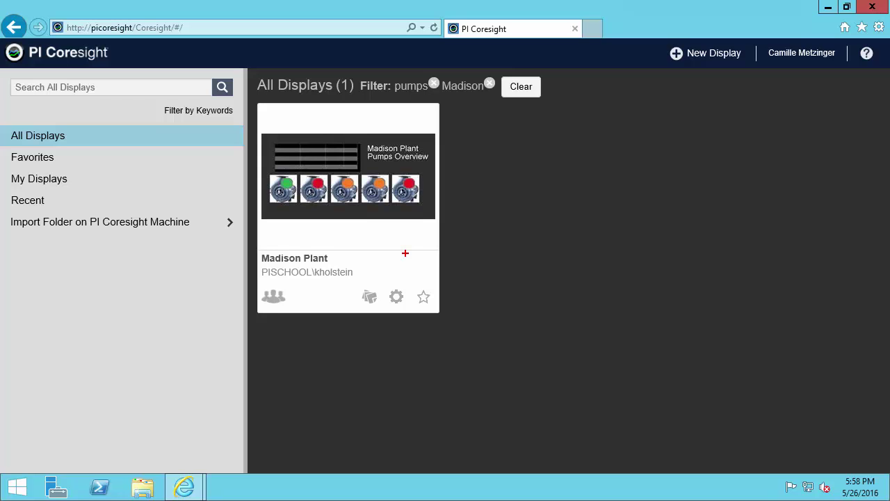
drag(406, 254, 449, 239)
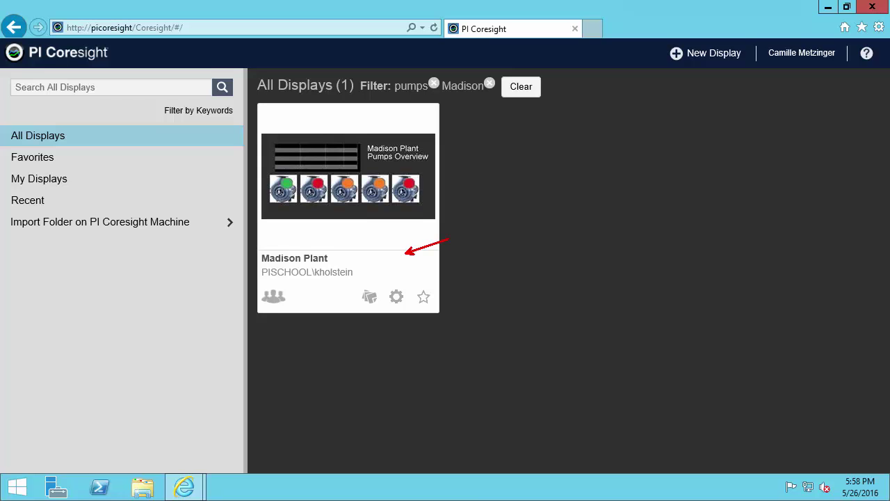